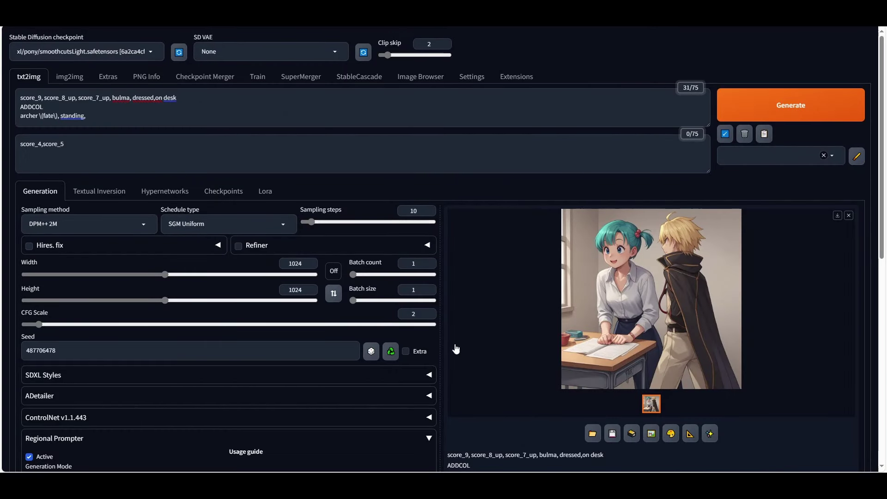
# Examine the two-character prompt, the generated image and the Regional Prompter matrix settings.
pyautogui.scroll(-4, 456, 350)
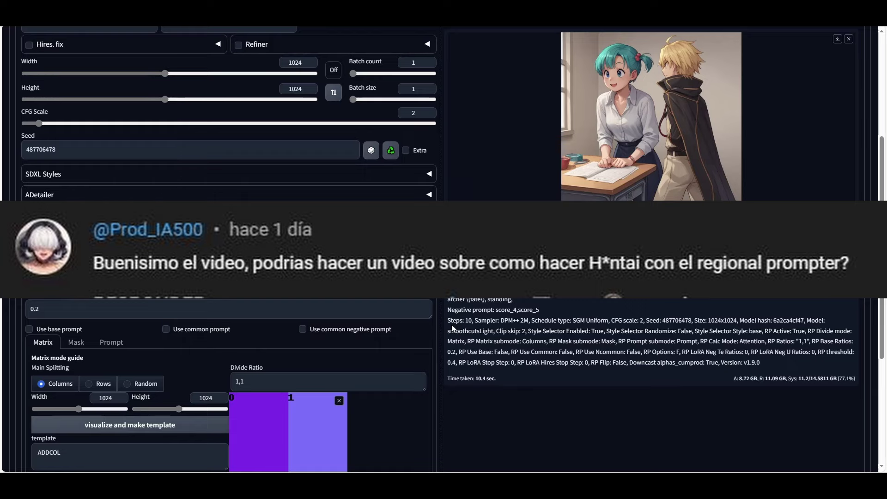
pyautogui.scroll(5, 455, 289)
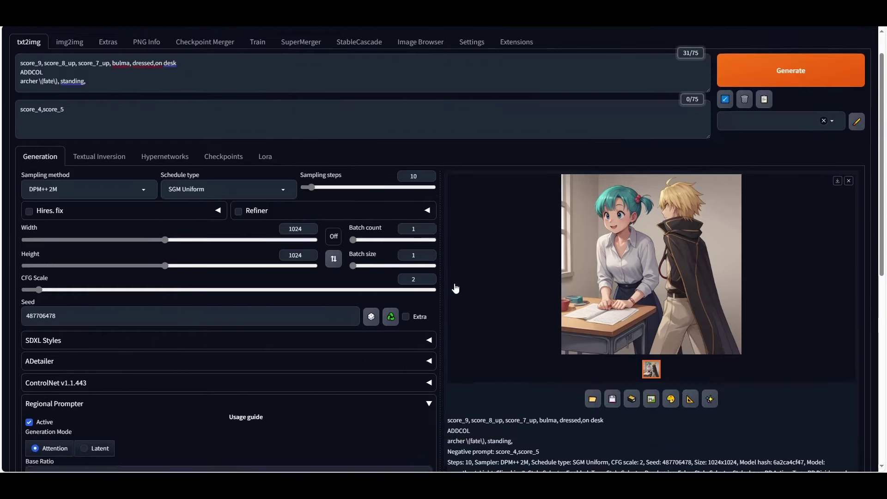
pyautogui.scroll(1, 456, 289)
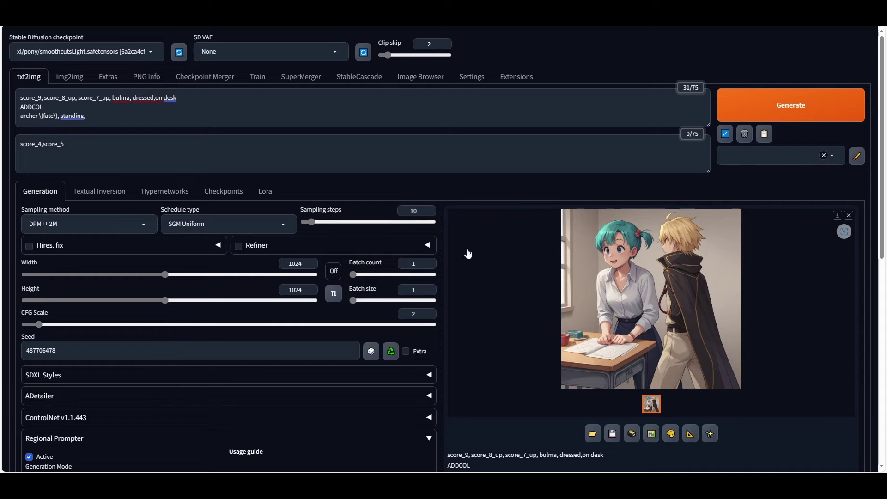
pyautogui.scroll(-5, 288, 251)
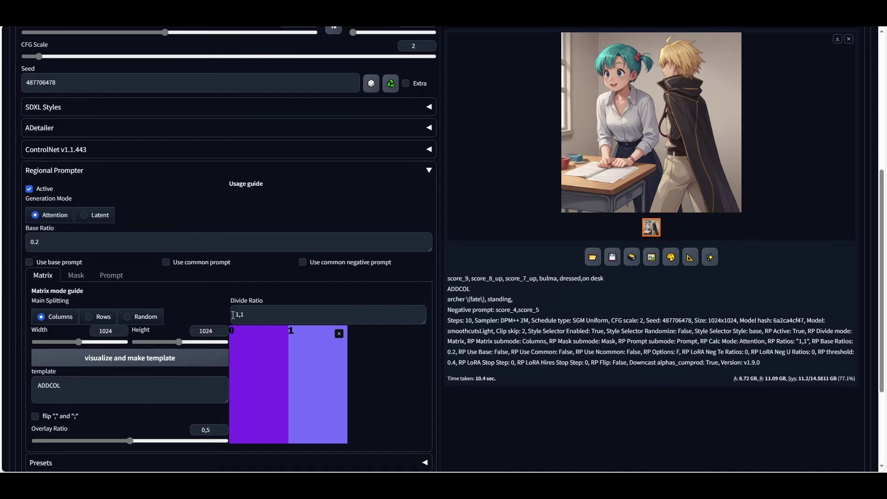
pyautogui.scroll(-2, 266, 226)
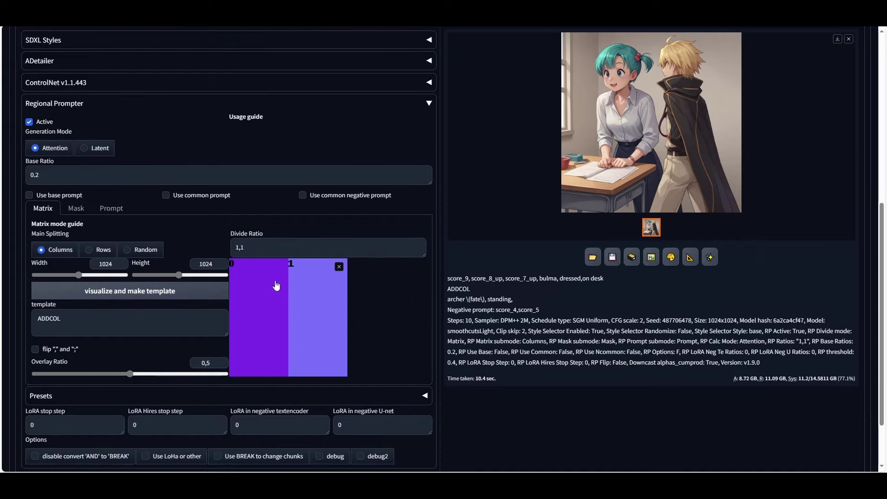
pyautogui.moveTo(301, 322)
pyautogui.scroll(10, 469, 333)
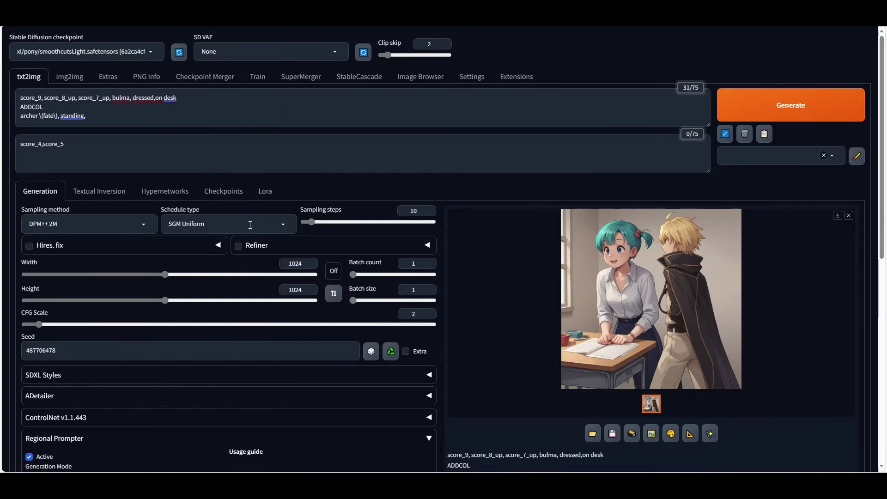
pyautogui.scroll(-3, 250, 224)
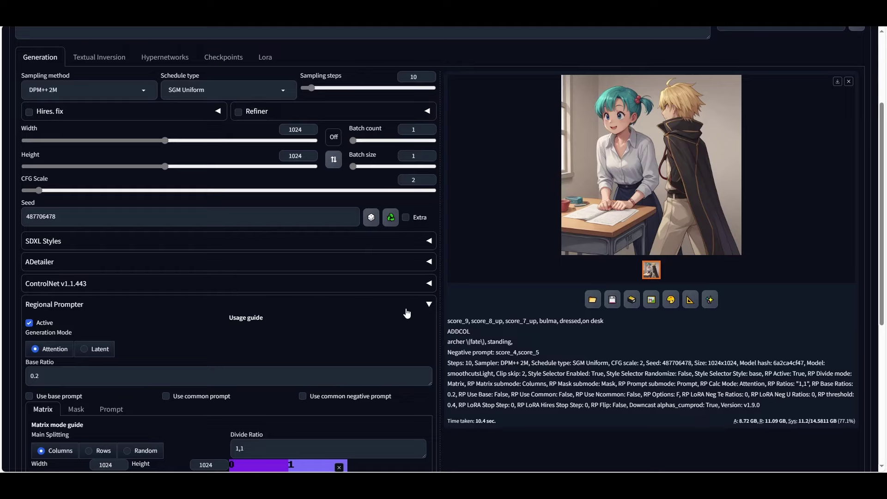
pyautogui.scroll(3, 422, 239)
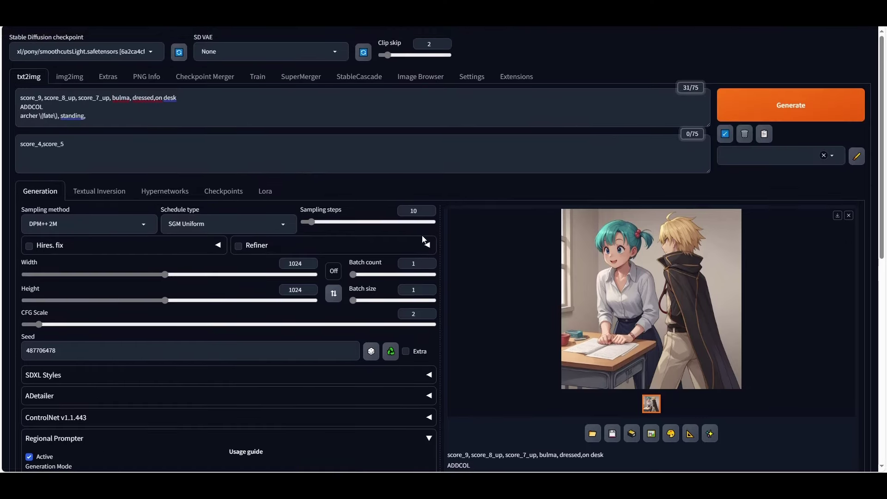
# Load the available extensions list with installed ones included, search it for "regional", and open the installed extensions list.
pyautogui.click(510, 82)
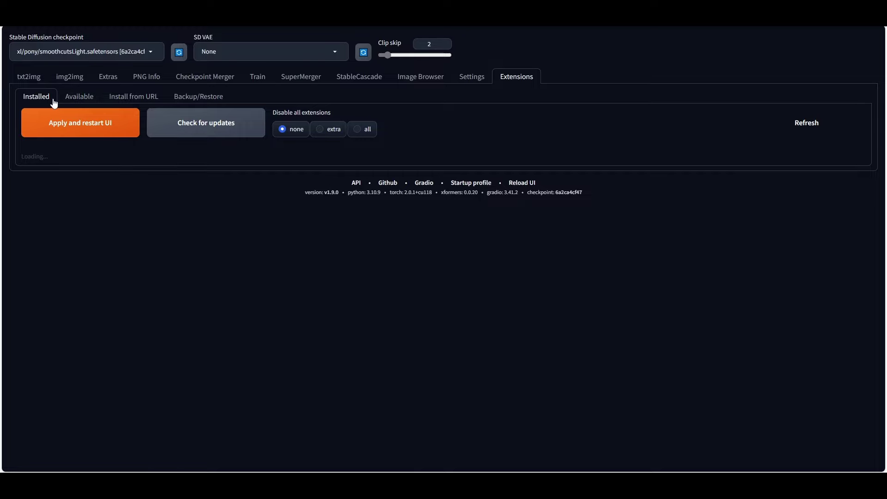
pyautogui.click(81, 102)
pyautogui.click(73, 118)
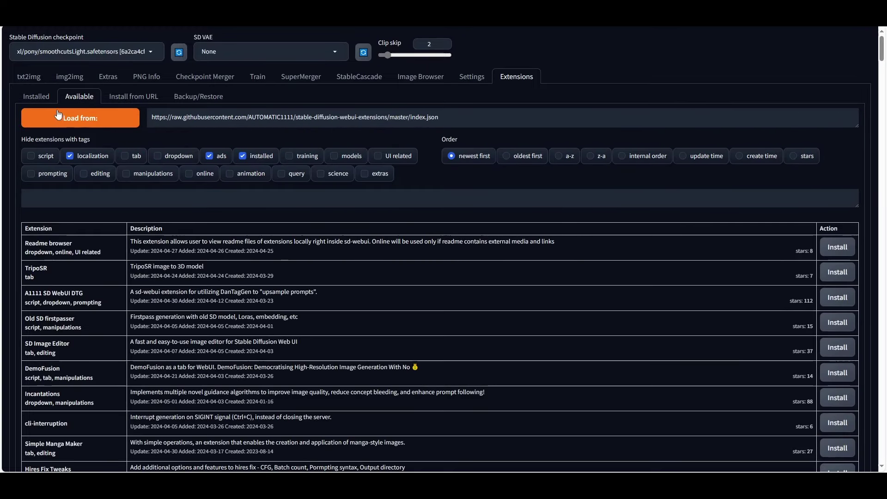
pyautogui.click(242, 156)
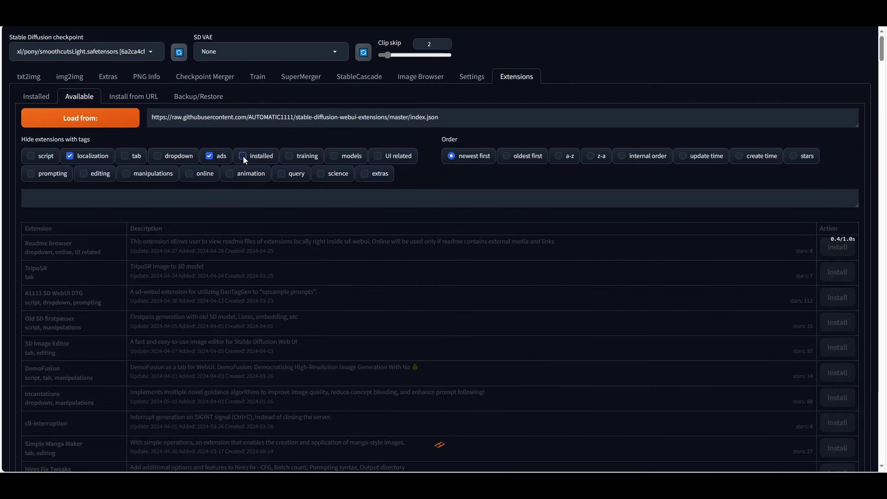
pyautogui.click(193, 201)
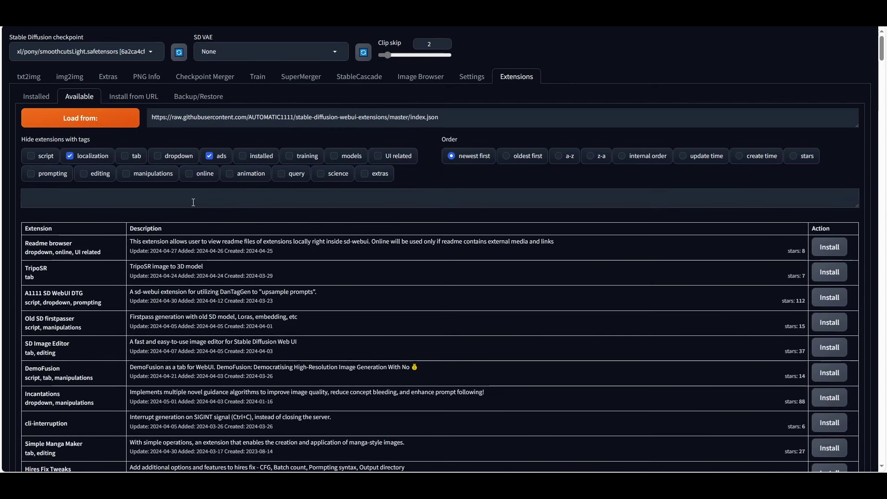
pyautogui.write('regional')
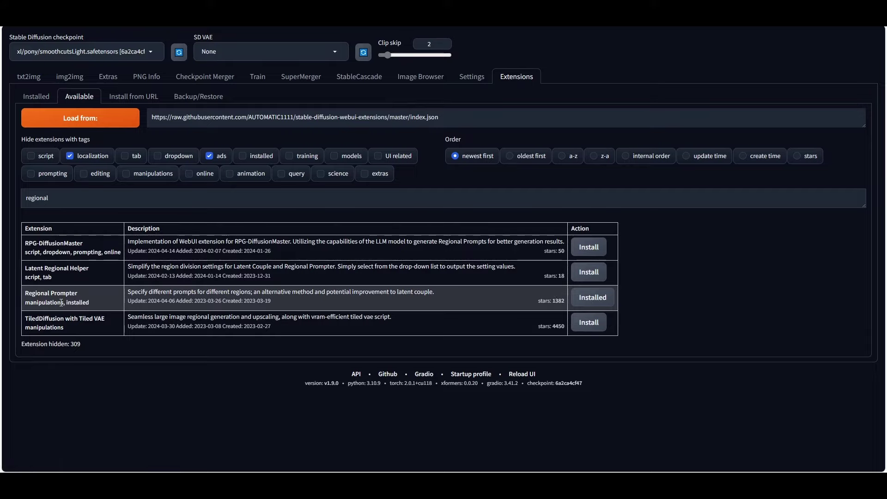
pyautogui.click(28, 98)
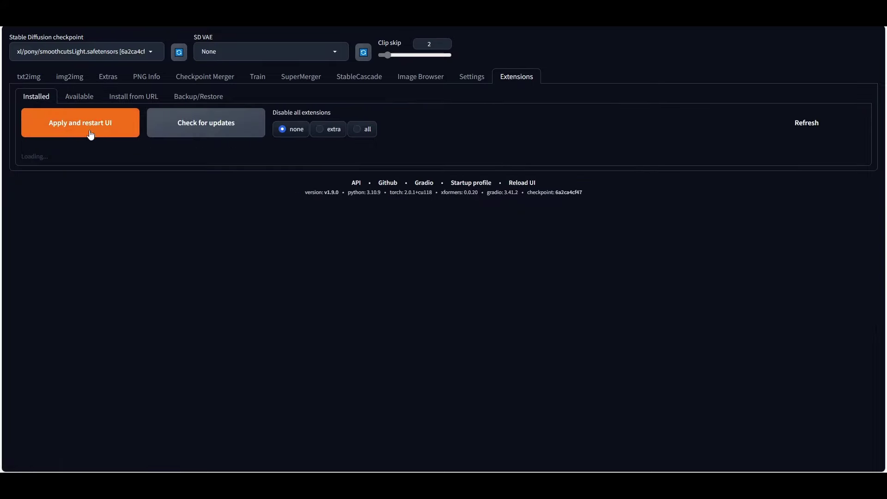
# Return to txt2img and generate the Regional Prompter matrix template with Columns splitting and divide ratio 1,1.
pyautogui.click(37, 80)
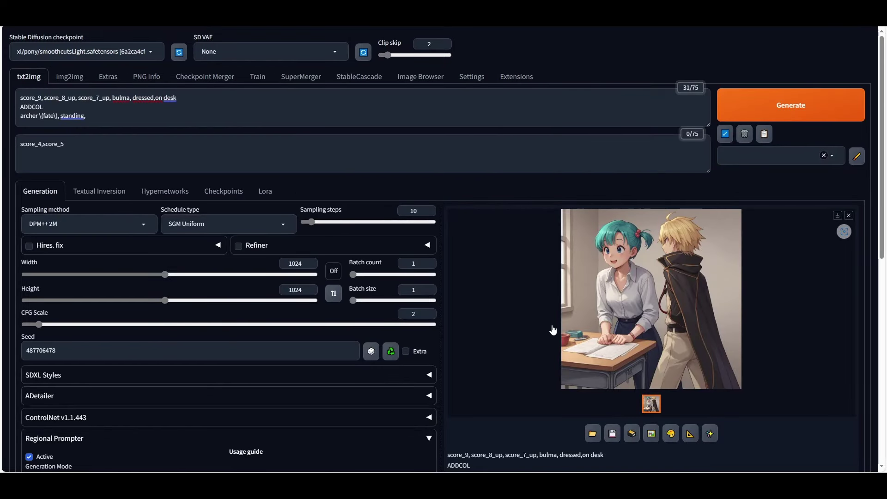
pyautogui.scroll(-2, 393, 383)
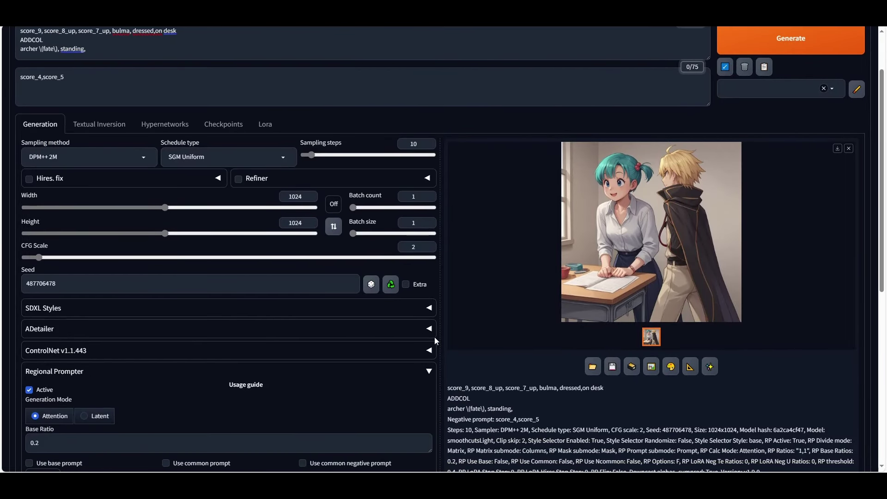
pyautogui.scroll(-2, 434, 340)
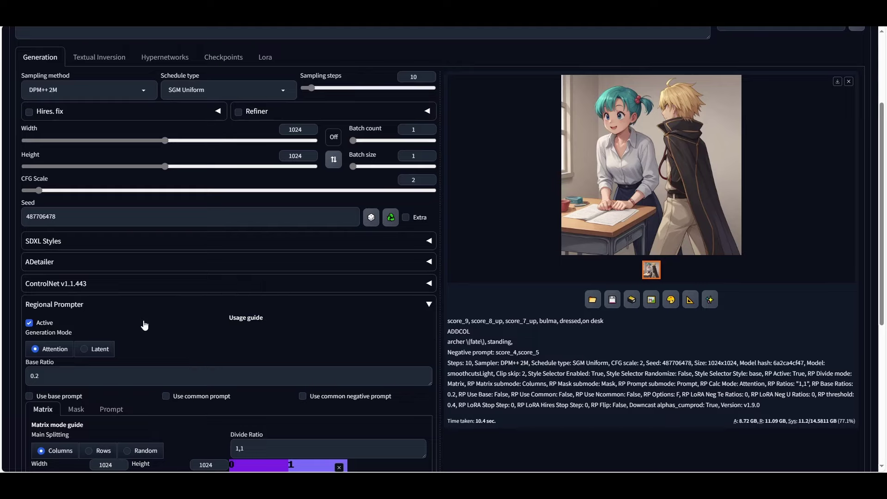
pyautogui.scroll(-3, 144, 325)
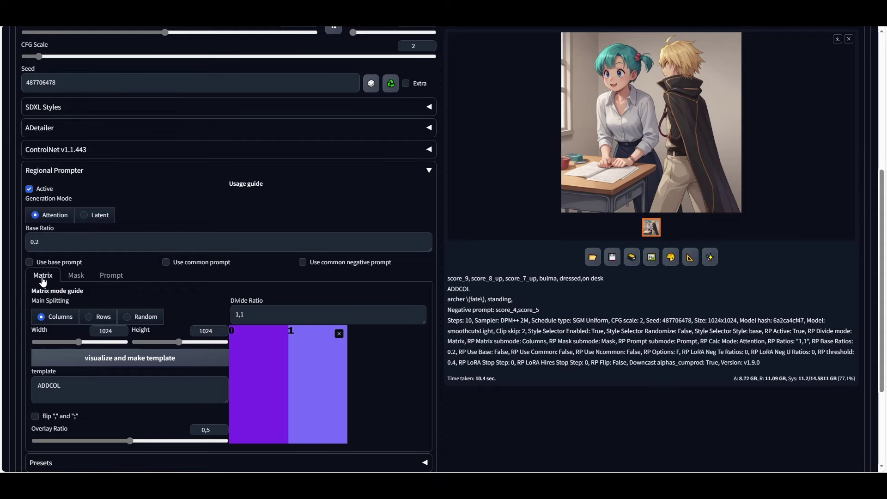
pyautogui.scroll(-2, 33, 284)
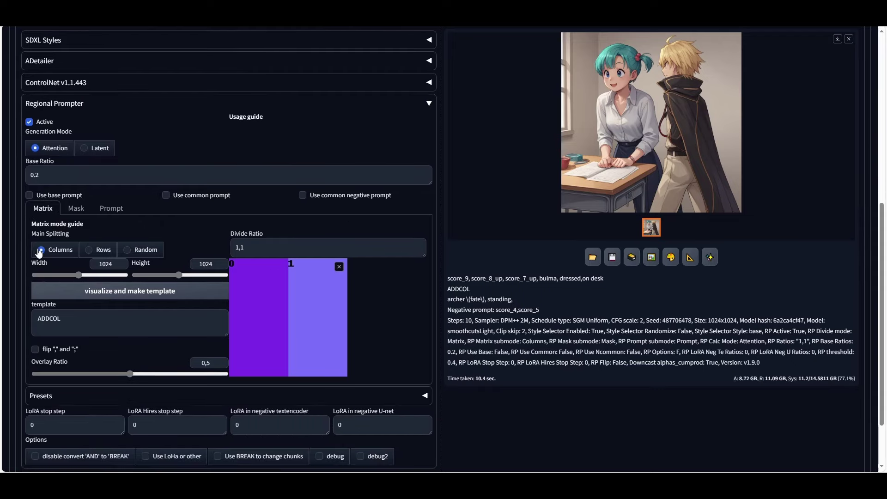
pyautogui.click(124, 296)
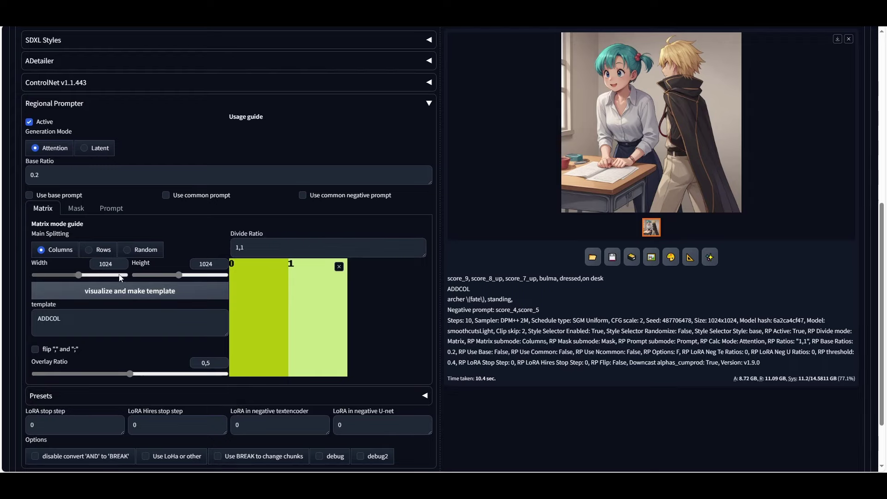
# Compare the Regional Prompter matrix width and height with the output image's width and height.
pyautogui.doubleClick(105, 263)
pyautogui.click(211, 265)
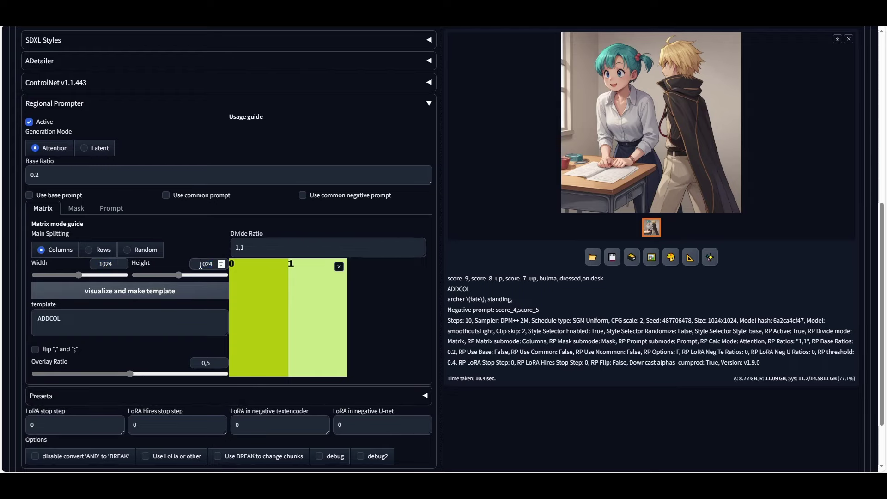
pyautogui.scroll(7, 203, 277)
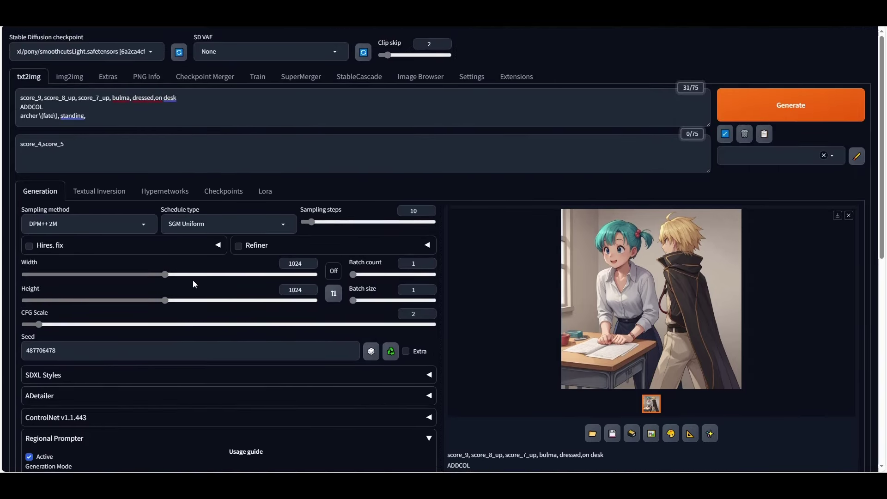
pyautogui.doubleClick(294, 264)
pyautogui.doubleClick(293, 288)
# Set the Regional Prompter divide ratio to 1,1,1 and generate the three-column template.
pyautogui.scroll(-9, 183, 273)
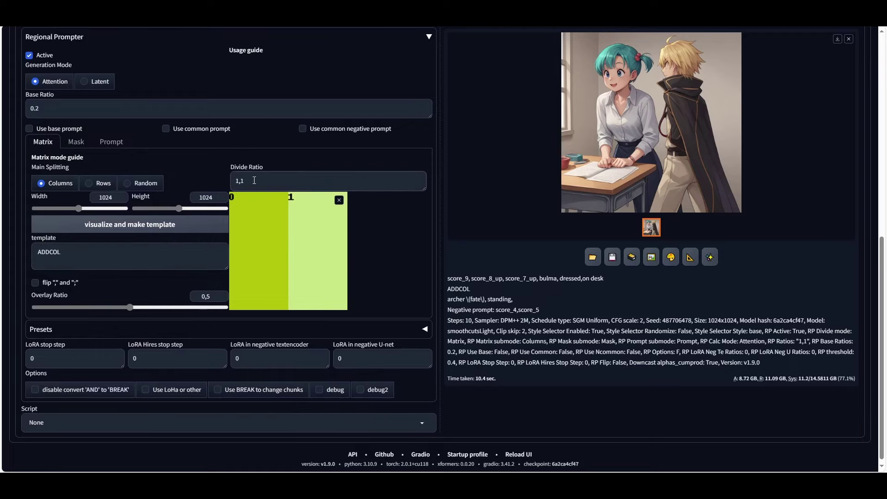
pyautogui.write(',1')
pyautogui.click(154, 231)
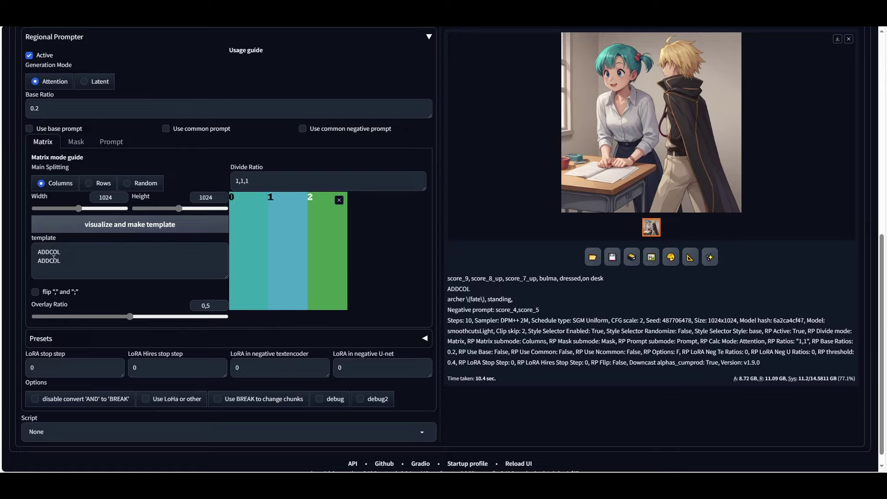
# Set the divide ratio back to 1,1 and regenerate the two-column template.
pyautogui.moveTo(246, 180); pyautogui.dragTo(285, 179)
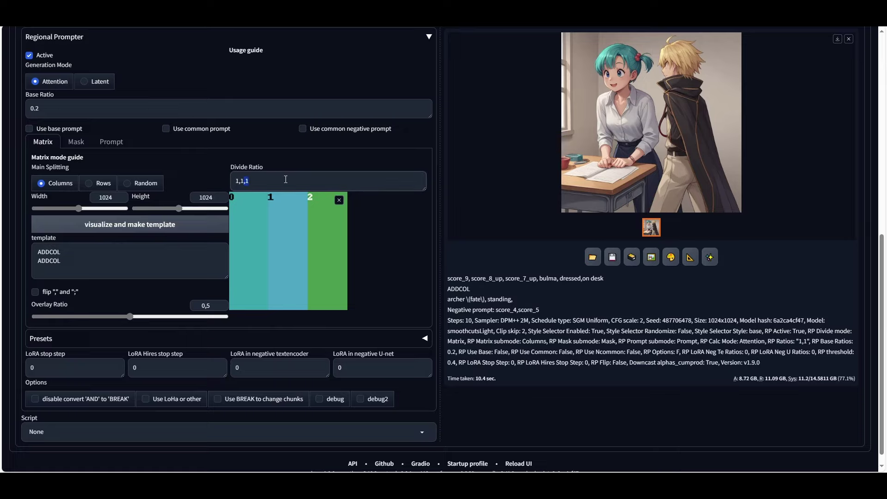
pyautogui.press('BackSpace')
pyautogui.click(141, 227)
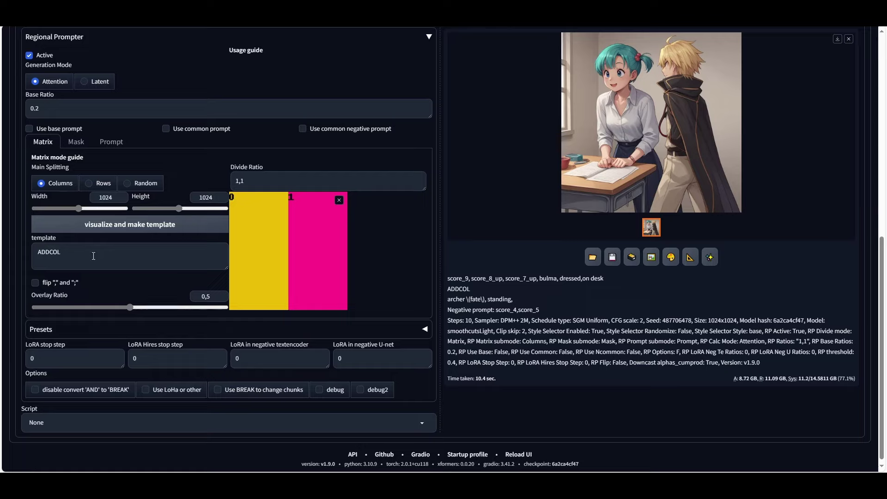
# Examine the ADDCOL keyword in the template and the first region's text "bulma, dressed,on desk" in the prompt.
pyautogui.doubleClick(47, 255)
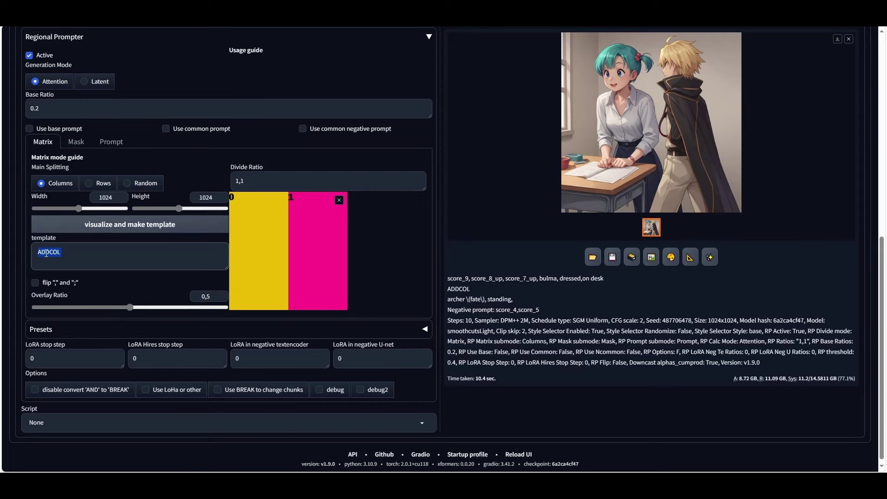
pyautogui.scroll(9, 46, 254)
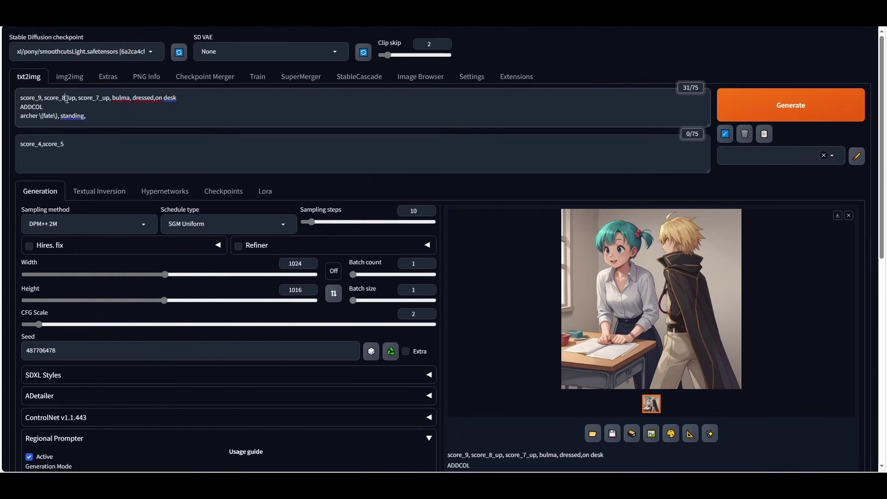
pyautogui.rightClick(111, 98)
pyautogui.click(110, 99)
pyautogui.moveTo(110, 100); pyautogui.dragTo(330, 99)
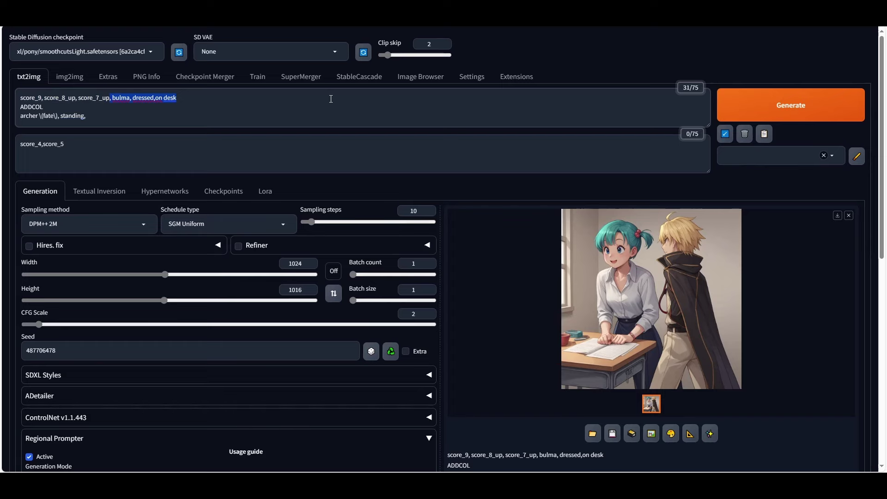
# Switch to the Google Sheets document "pony diffusionxl v6 innate character lists" and browse its full character list.
pyautogui.hotkey('ctrl', 'Tab')
pyautogui.scroll(-15, 261, 180)
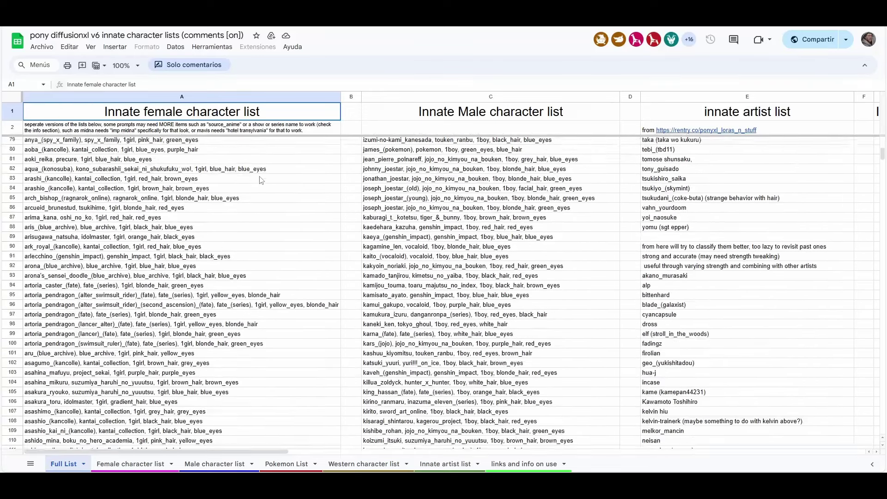
pyautogui.scroll(5, 262, 180)
# Switch back to the Stable Diffusion web UI and examine the ADDCOL separator and the second region's archer line in the prompt.
pyautogui.hotkey('ctrl', 'Tab')
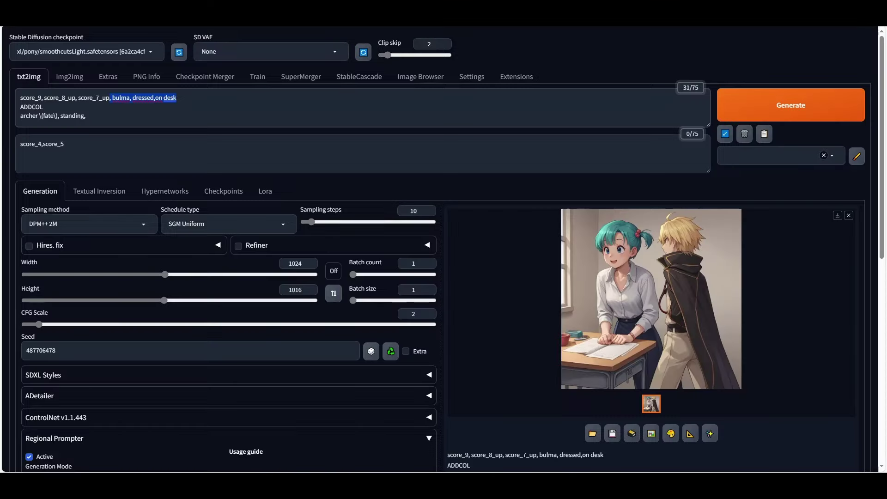
pyautogui.click(105, 103)
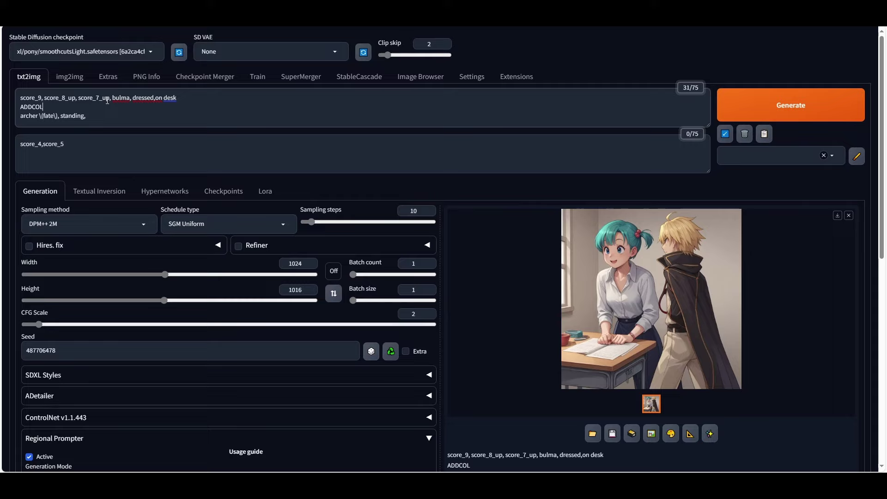
pyautogui.doubleClick(43, 107)
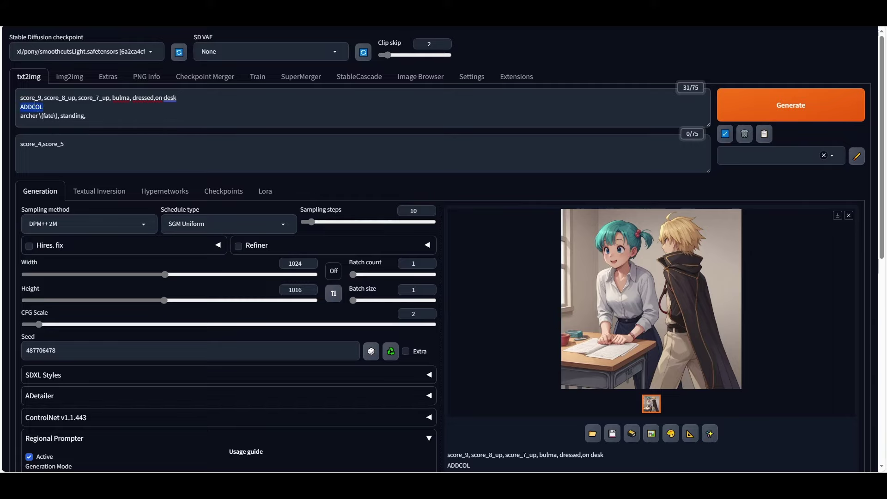
pyautogui.moveTo(21, 116); pyautogui.dragTo(204, 116)
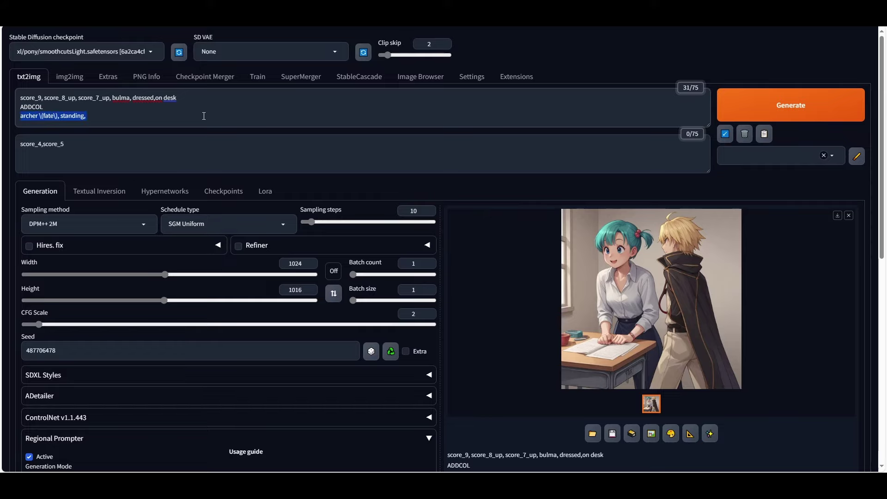
pyautogui.click(50, 116)
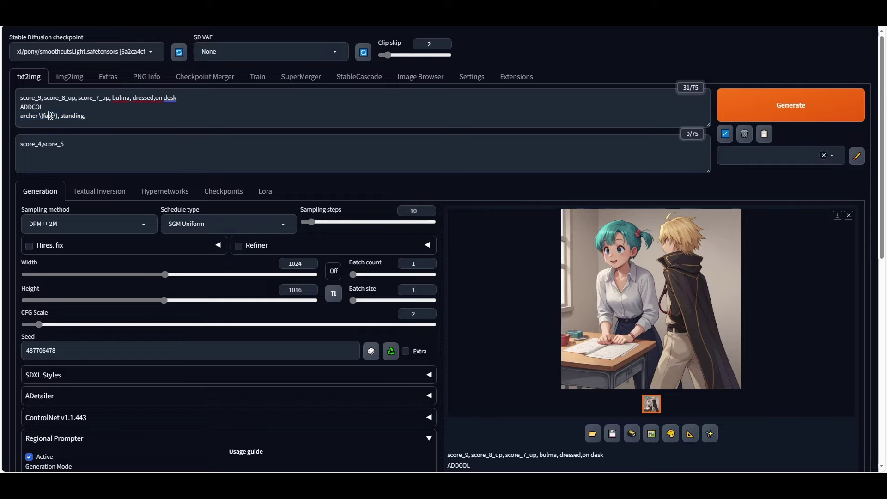
# Replace the second region's archer line in the prompt with "ash ketchum," and generate the image.
pyautogui.tripleClick(93, 120)
pyautogui.write('ash')
pyautogui.press('Return')
pyautogui.hotkey('ctrl', 'Return')
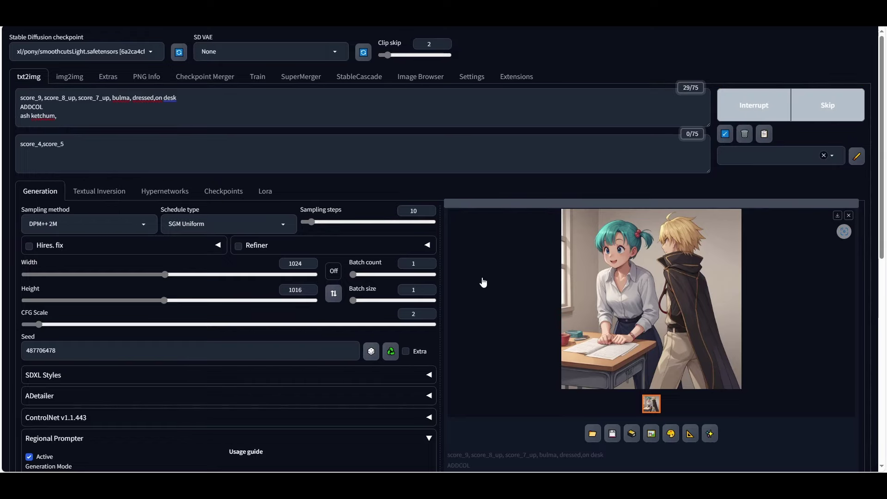
pyautogui.scroll(-7, 293, 249)
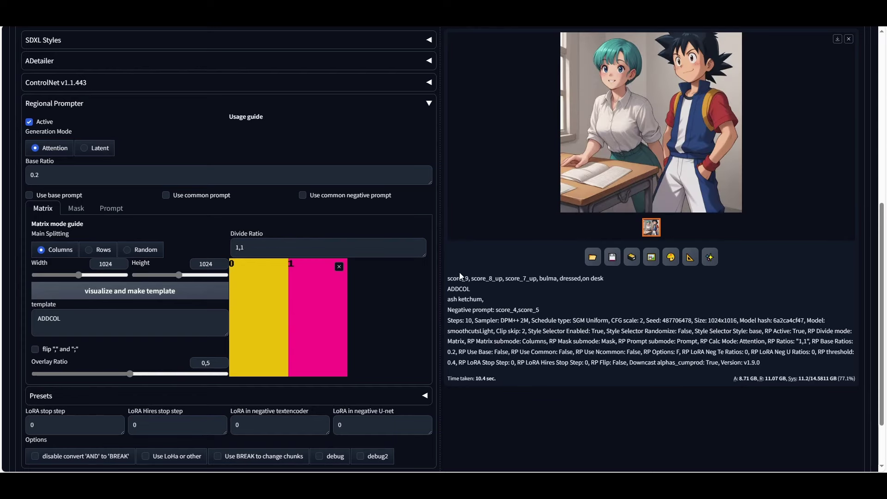
pyautogui.scroll(1, 459, 266)
pyautogui.scroll(6, 458, 267)
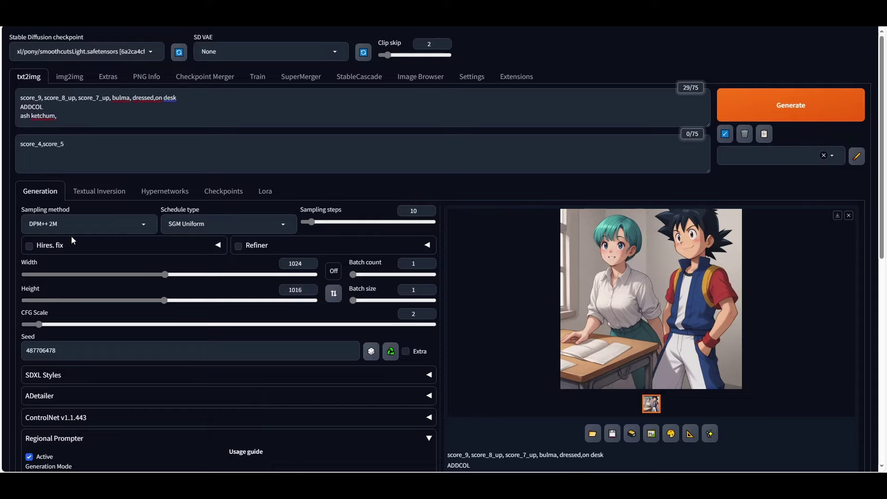
# Add the tag "leaning on person" after "ash ketchum" in the second region and generate the image again.
pyautogui.click(98, 119)
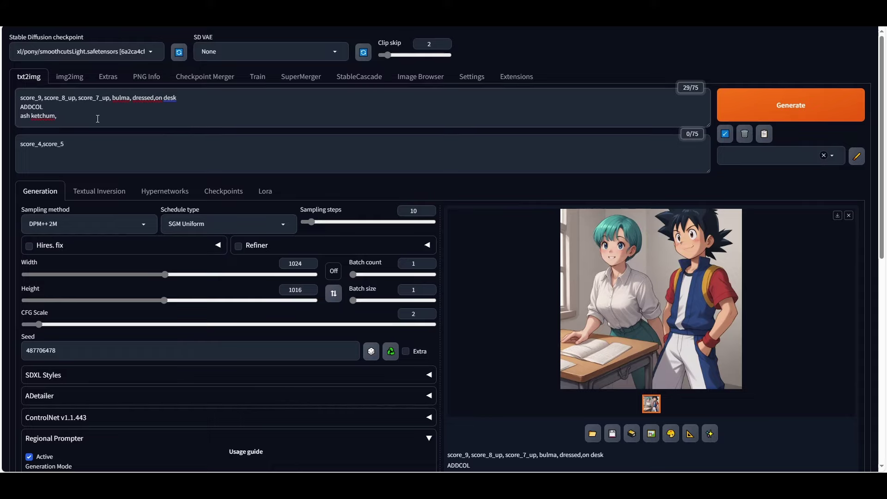
pyautogui.write('lea')
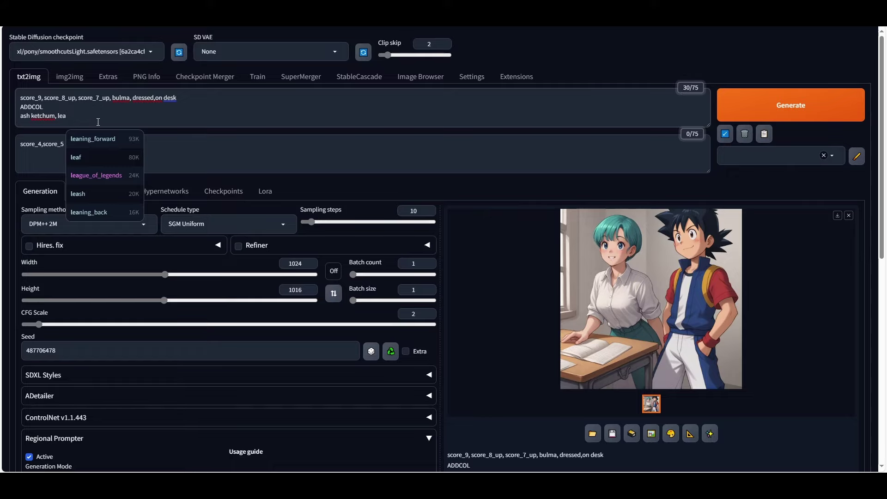
pyautogui.write('ning')
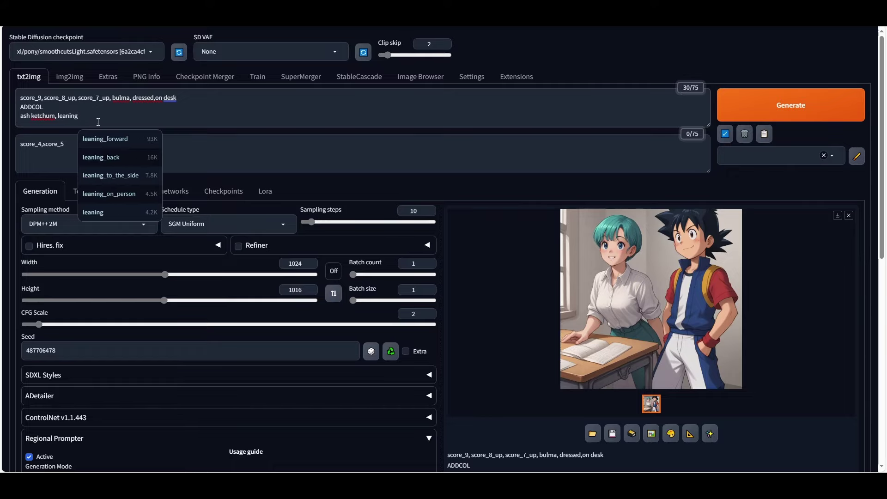
pyautogui.click(102, 194)
pyautogui.hotkey('ctrl', 'Return')
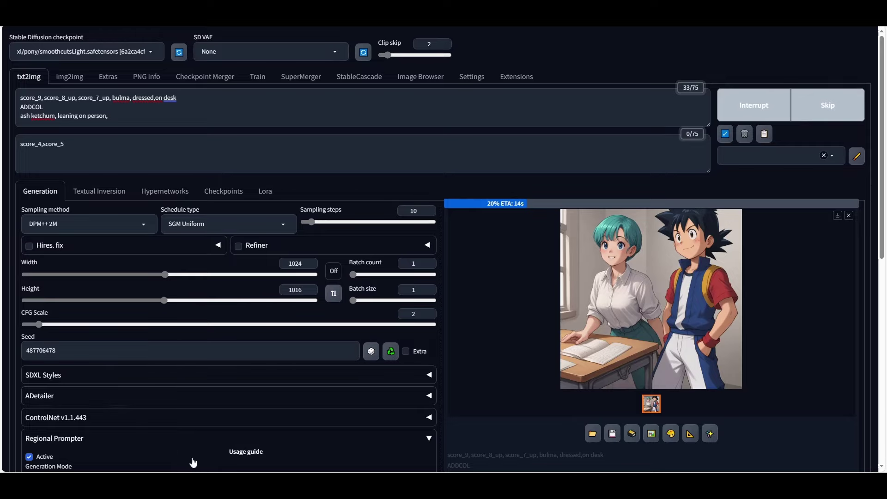
pyautogui.scroll(-6, 240, 368)
pyautogui.scroll(-1, 259, 360)
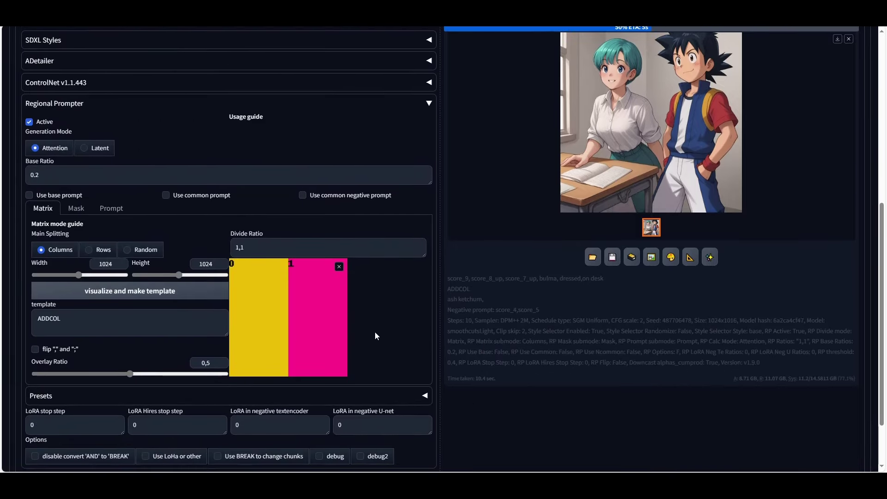
pyautogui.scroll(7, 375, 332)
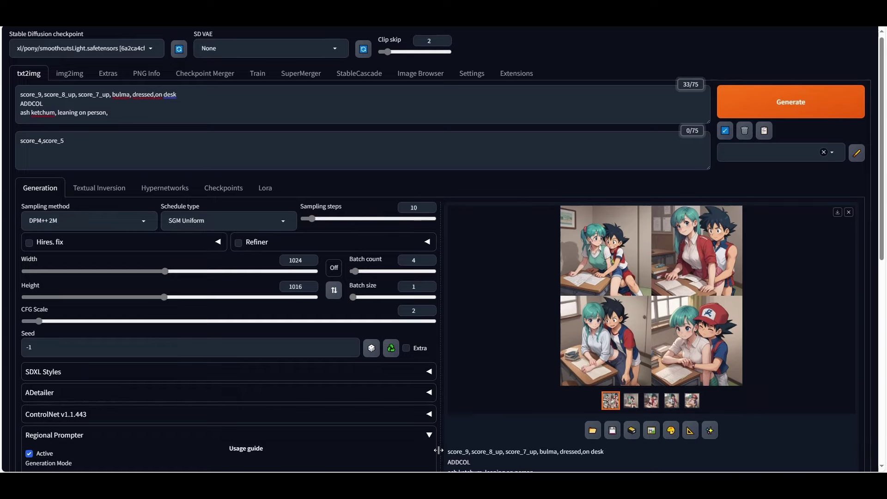
# Remove "ash ketchum," from the second region's prompt line, keeping the "leaning on person" tag.
pyautogui.scroll(-4, 438, 450)
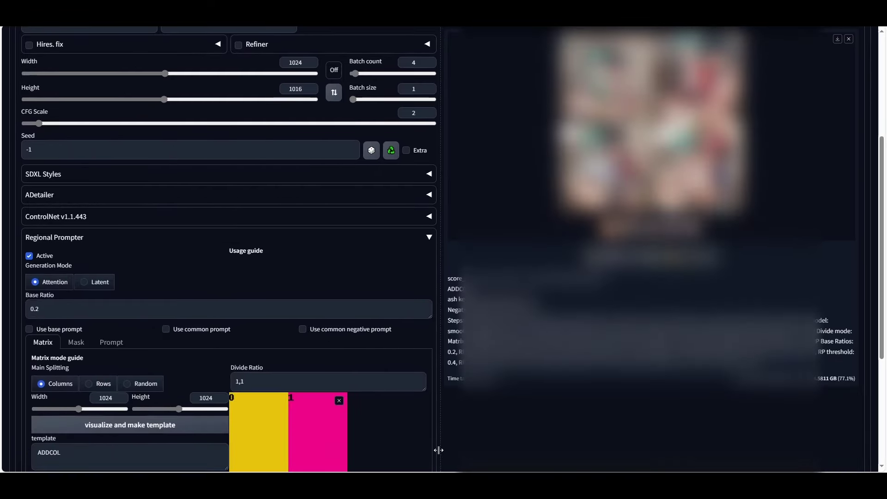
pyautogui.scroll(4, 438, 450)
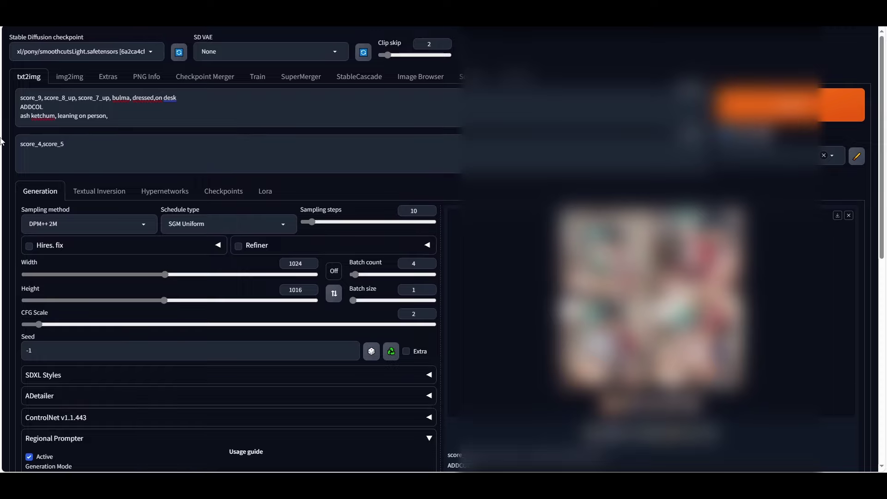
pyautogui.tripleClick(21, 117)
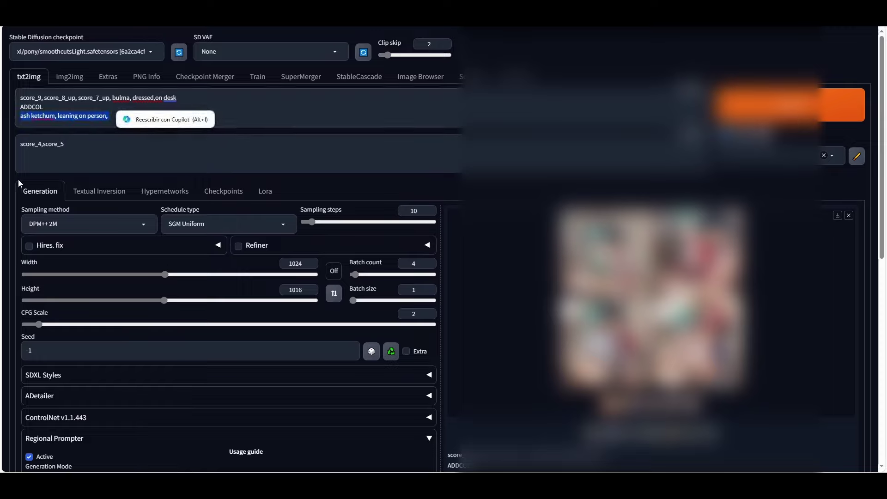
pyautogui.click(27, 121)
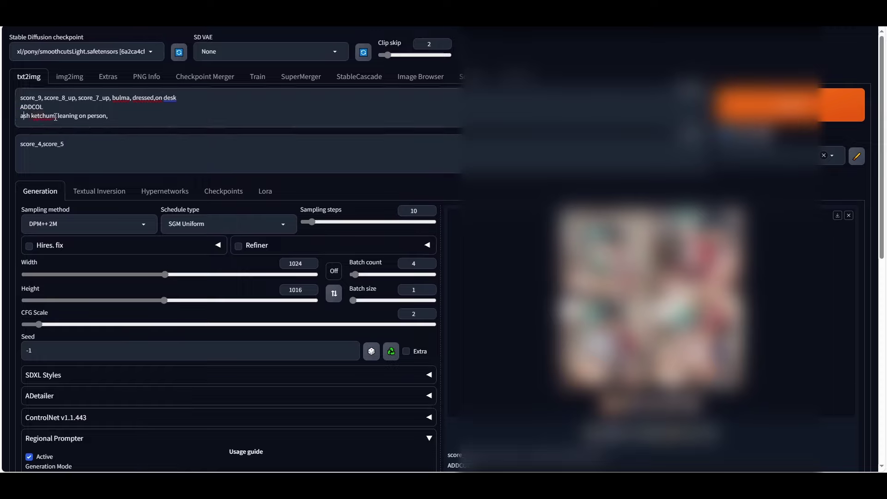
pyautogui.moveTo(55, 117); pyautogui.dragTo(16, 120)
pyautogui.write('a')
# Switch to the Google Sheets character list, search for "azu", close the search and select the ayanami_rei name in the female list.
pyautogui.hotkey('ctrl', 'Tab')
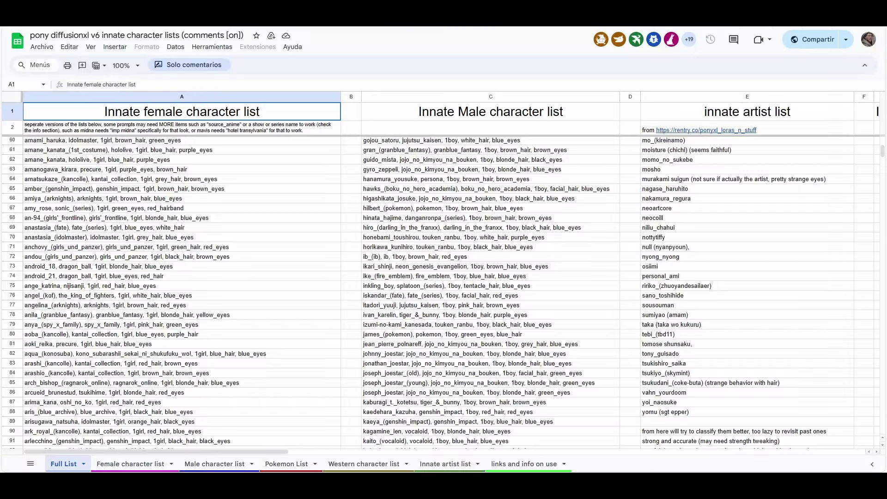
pyautogui.hotkey('ctrl', 'f')
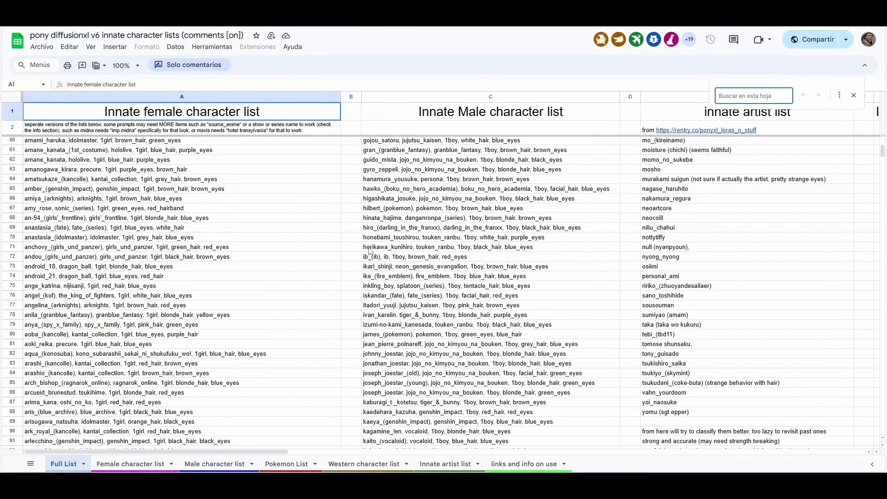
pyautogui.write('azu')
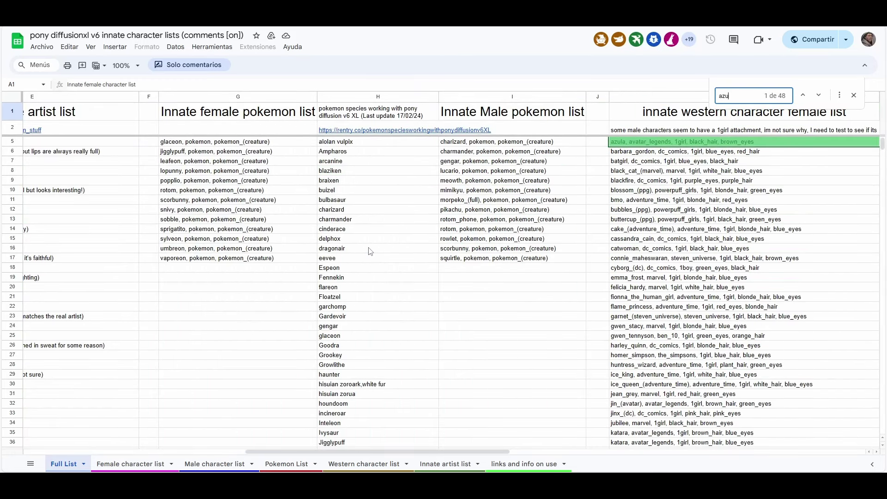
pyautogui.press('Escape')
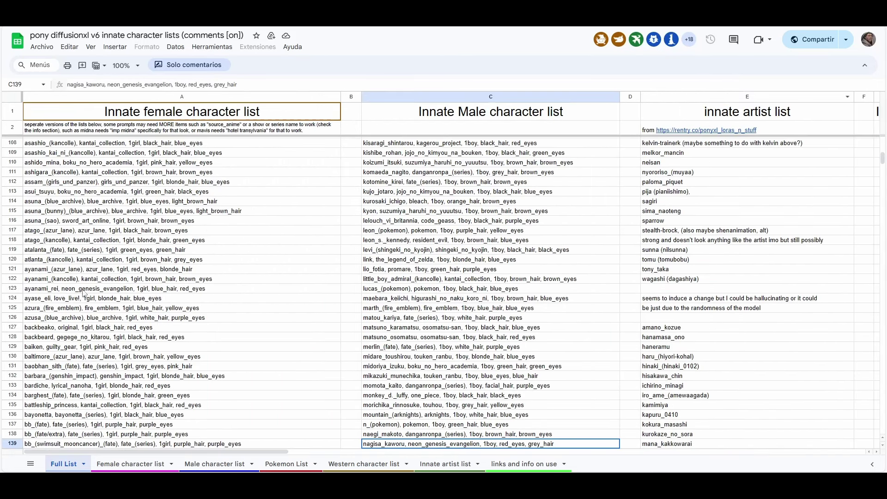
pyautogui.click(72, 289)
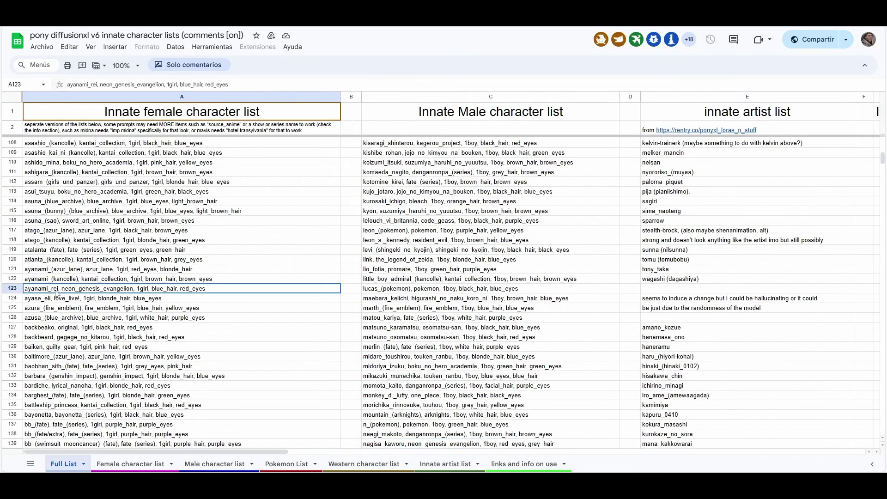
pyautogui.doubleClick(58, 290)
pyautogui.doubleClick(52, 290)
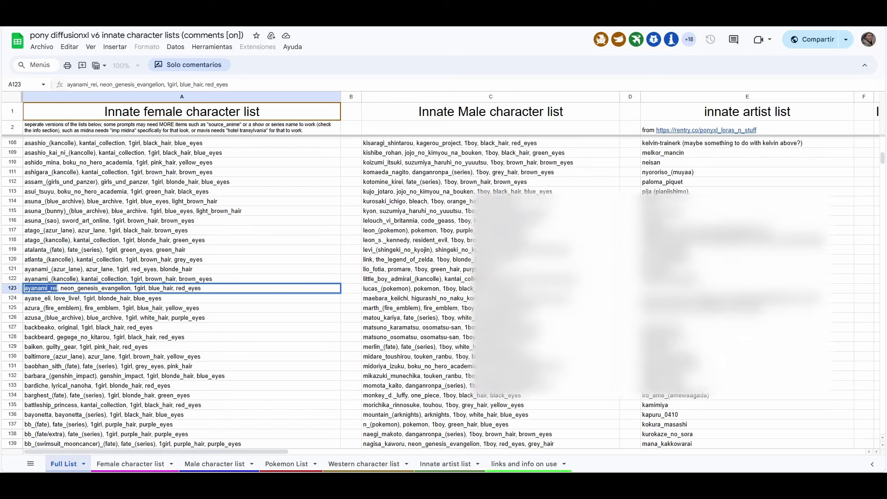
# Switch back to the Stable Diffusion web UI, put "ayanami rei," before "leaning on person" in the second region and generate the images.
pyautogui.hotkey('alt', 'Tab')
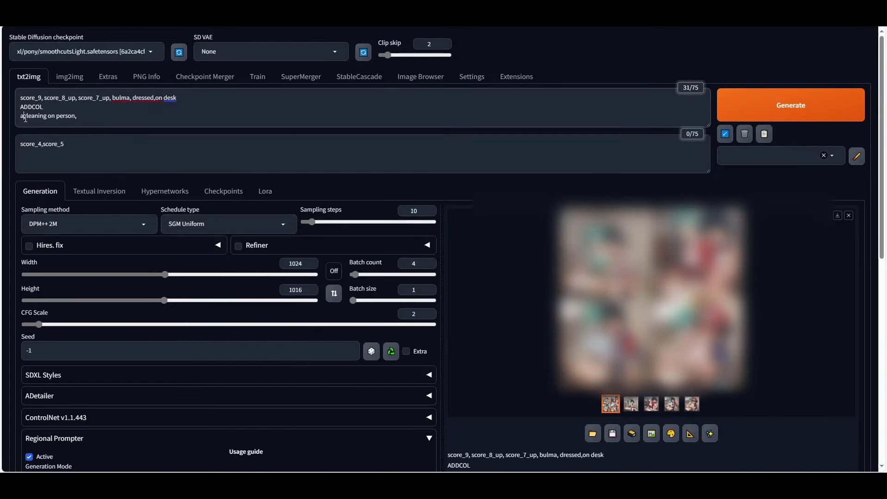
pyautogui.press('BackSpace')
pyautogui.write(', ')
pyautogui.write('ayana')
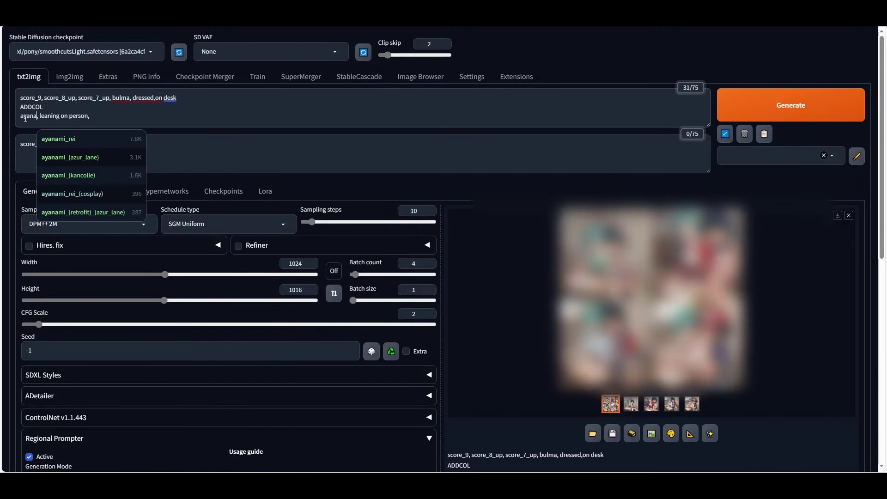
pyautogui.click(78, 145)
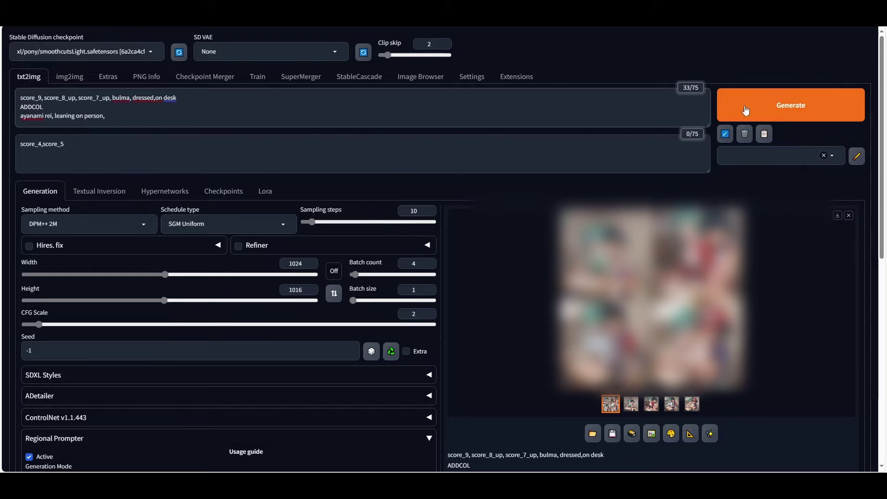
pyautogui.click(798, 113)
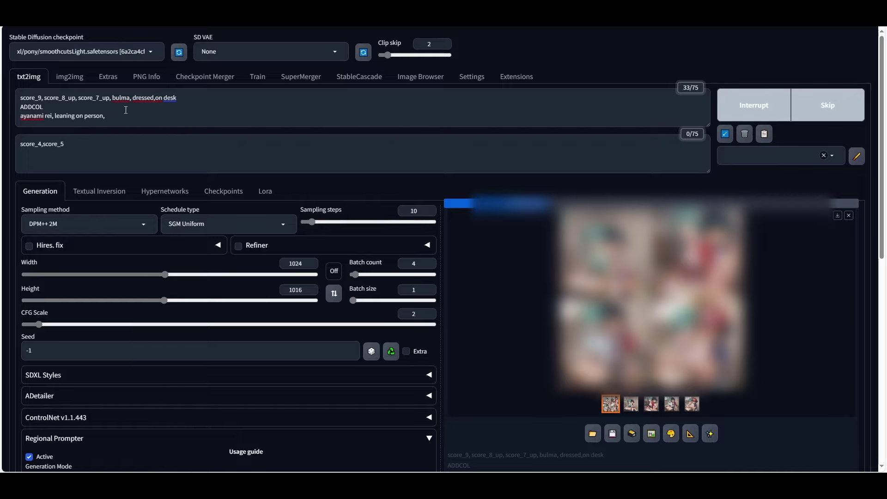
# Examine the bulma line, the ADDCOL separator and the ayanami rei line in the prompt.
pyautogui.click(170, 98)
pyautogui.click(379, 111)
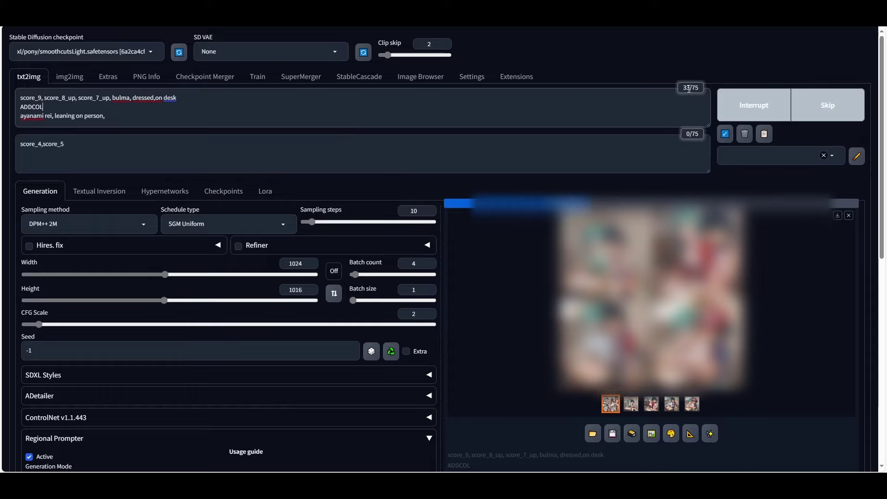
pyautogui.doubleClick(32, 107)
pyautogui.click(132, 116)
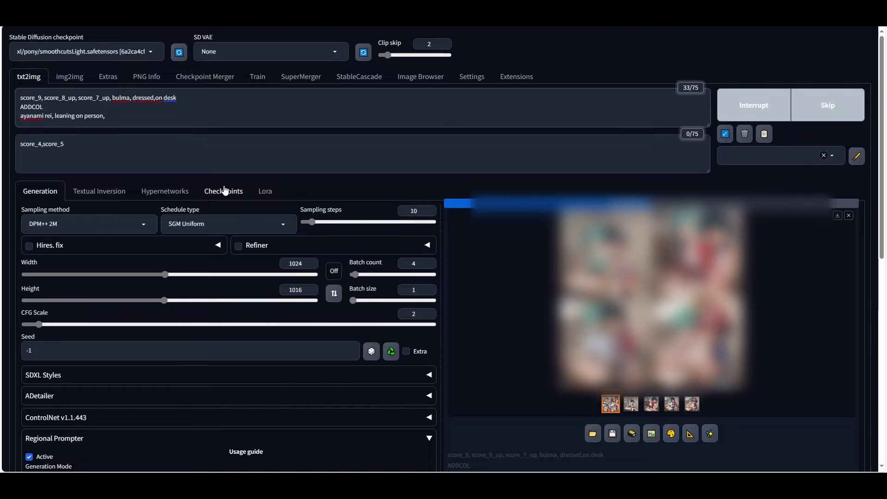
pyautogui.scroll(-4, 225, 191)
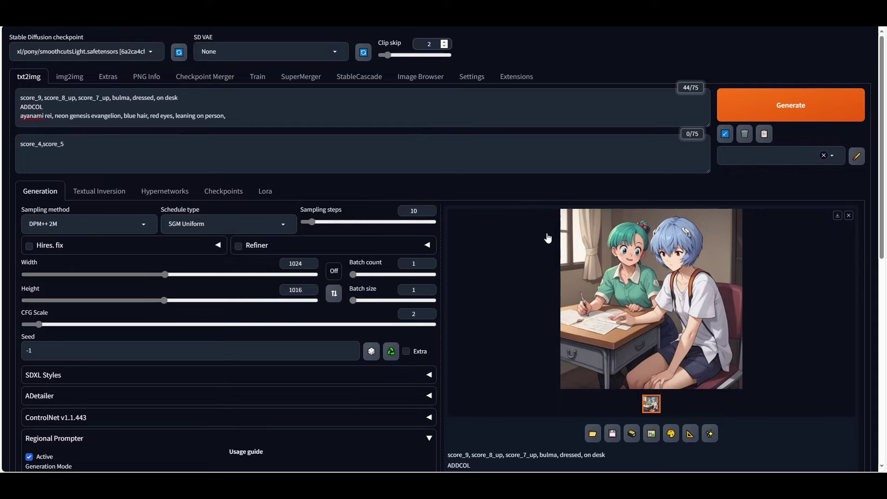
# View the generated image of the two characters at full size and close the enlarged view.
pyautogui.click(661, 289)
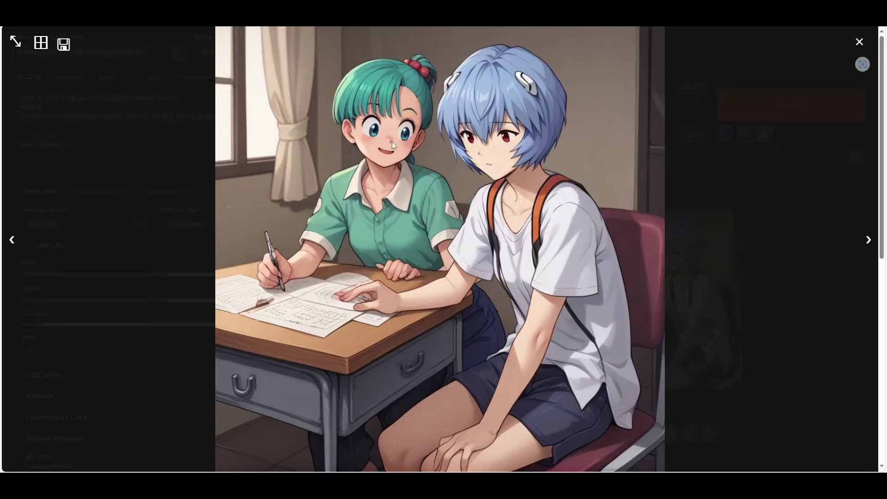
pyautogui.click(499, 248)
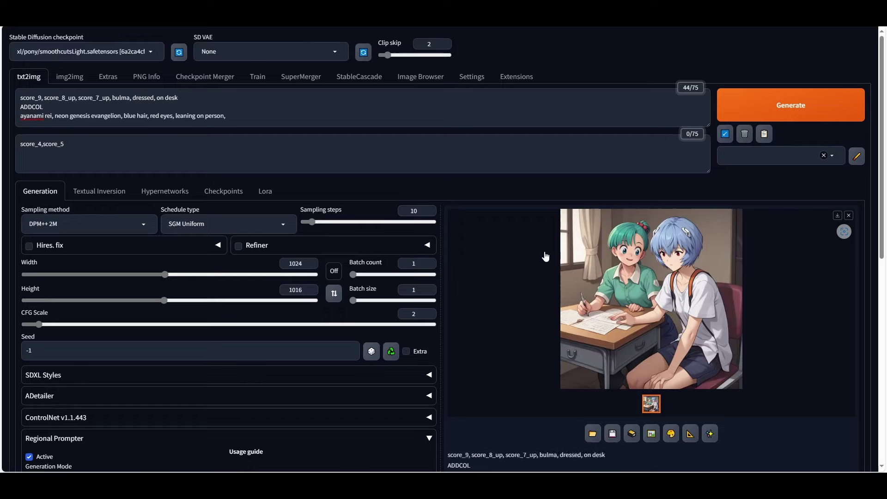